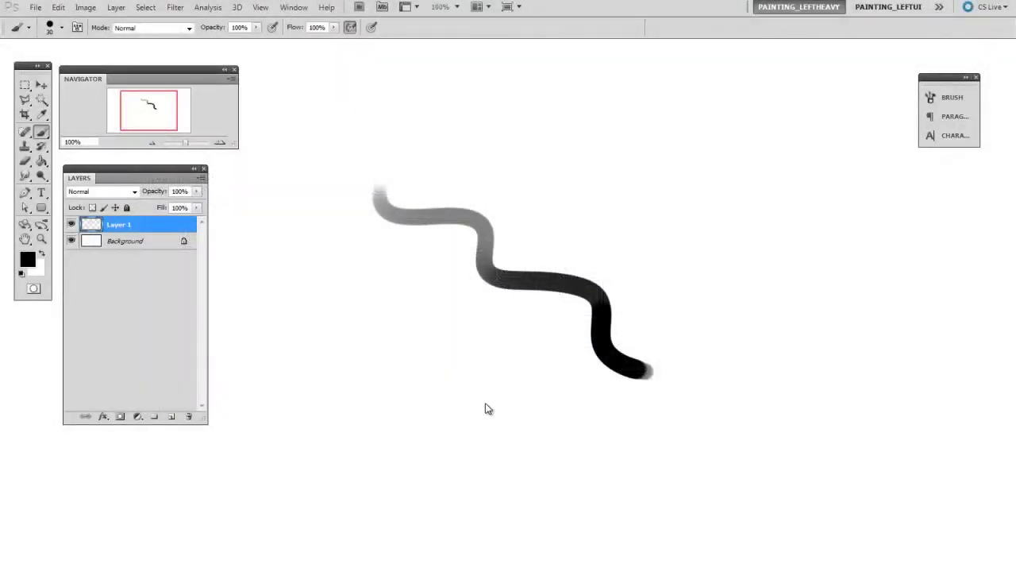
{"action": "key", "text": "space"}
{"action": "mouse_move", "coordinate": [504, 336]}
{"action": "left_mouse_down"}
{"action": "mouse_move", "coordinate": [447, 340]}
{"action": "mouse_move", "coordinate": [542, 354]}
{"action": "mouse_move", "coordinate": [422, 340]}
{"action": "mouse_move", "coordinate": [492, 311]}
{"action": "mouse_move", "coordinate": [456, 334]}
{"action": "left_mouse_up"}
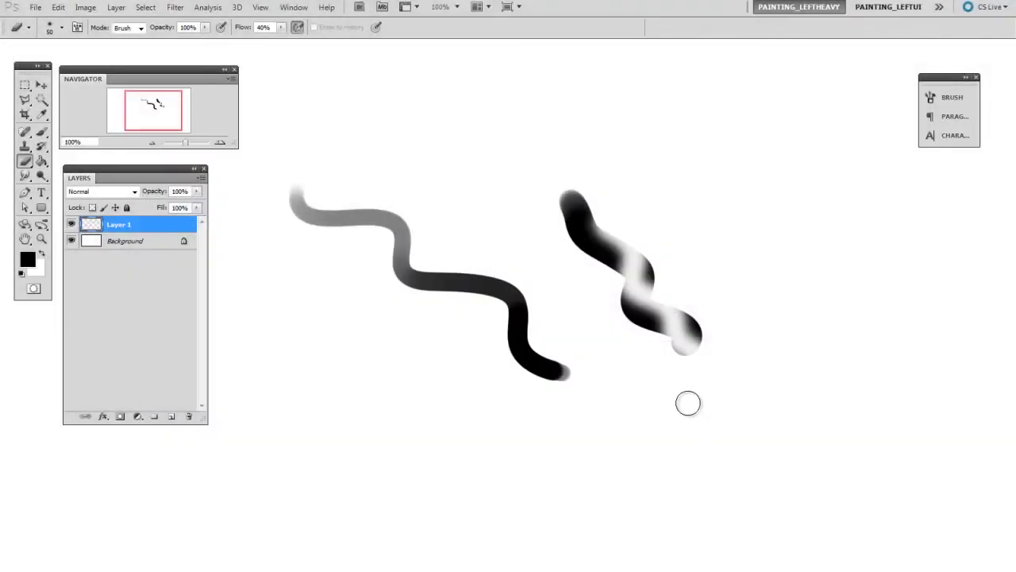
{"action": "key", "text": "b"}
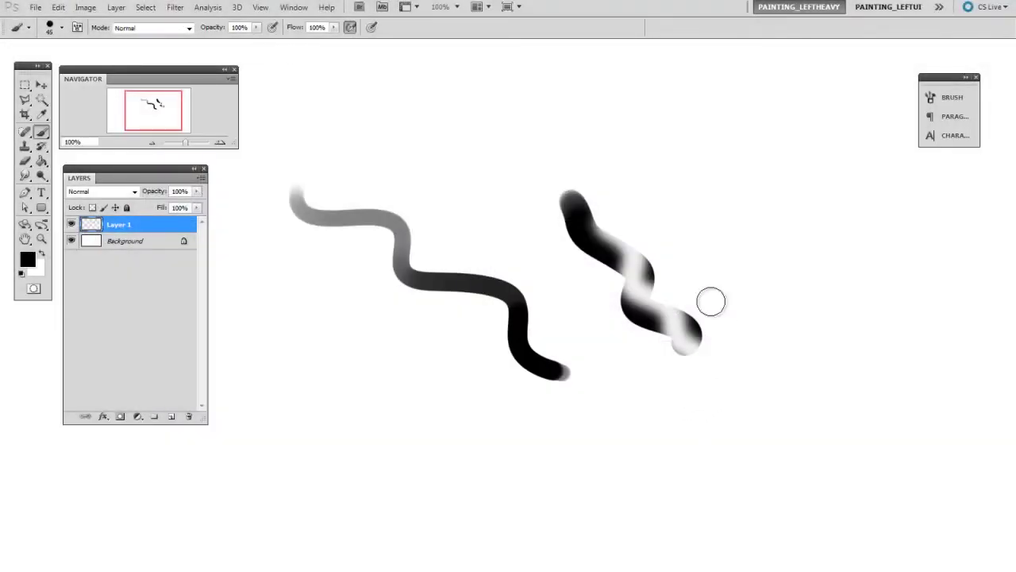
{"action": "mouse_move", "coordinate": [644, 176]}
{"action": "left_mouse_down"}
{"action": "mouse_move", "coordinate": [748, 320]}
{"action": "mouse_move", "coordinate": [698, 247]}
{"action": "mouse_move", "coordinate": [692, 256]}
{"action": "mouse_move", "coordinate": [603, 214]}
{"action": "mouse_move", "coordinate": [687, 304]}
{"action": "mouse_move", "coordinate": [717, 307]}
{"action": "mouse_move", "coordinate": [643, 177]}
{"action": "mouse_move", "coordinate": [630, 306]}
{"action": "left_mouse_up"}
{"action": "key", "text": "e"}
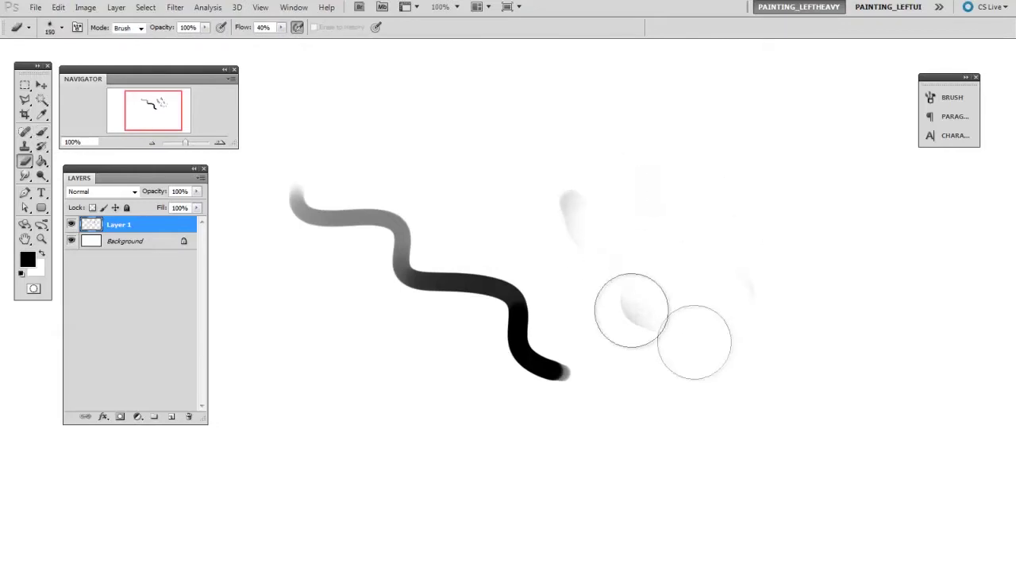
{"action": "key", "text": "b"}
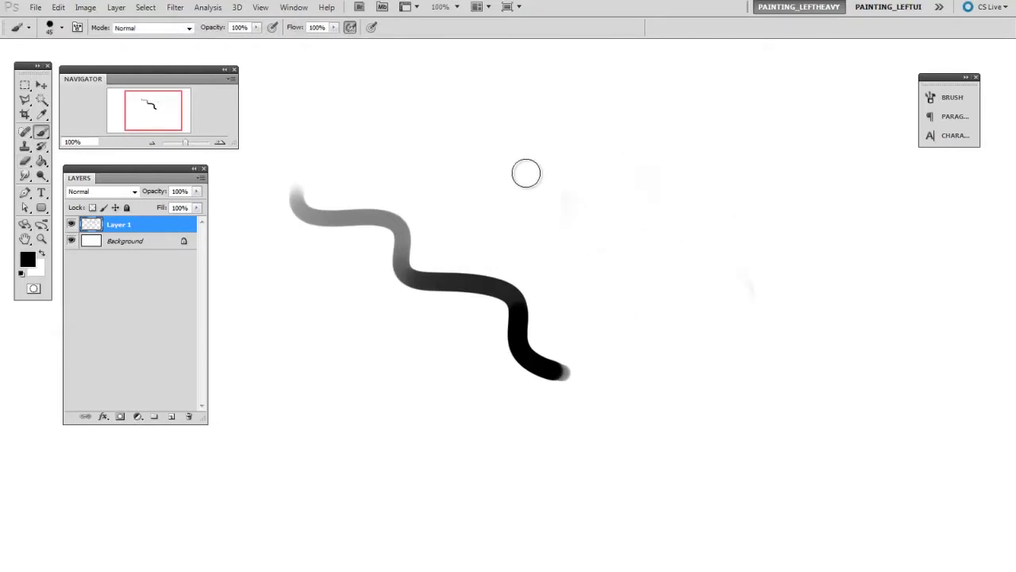
Dab a small black dot, then paint a large black blob beside it with a 250 brush
{"action": "left_click", "coordinate": [529, 174]}
{"action": "key", "text": "bracketright"}
{"action": "key", "text": "bracketright"}
{"action": "key", "text": "bracketright"}
{"action": "key", "text": "bracketright"}
{"action": "key", "text": "bracketright"}
{"action": "key", "text": "bracketright"}
{"action": "key", "text": "bracketright"}
{"action": "key", "text": "bracketright"}
{"action": "key", "text": "bracketright"}
{"action": "mouse_move", "coordinate": [624, 146]}
{"action": "left_mouse_down"}
{"action": "mouse_move", "coordinate": [653, 181]}
{"action": "mouse_move", "coordinate": [647, 199]}
{"action": "left_mouse_up"}
{"action": "key", "text": "bracketleft"}
{"action": "key", "text": "bracketleft"}
{"action": "key", "text": "bracketleft"}
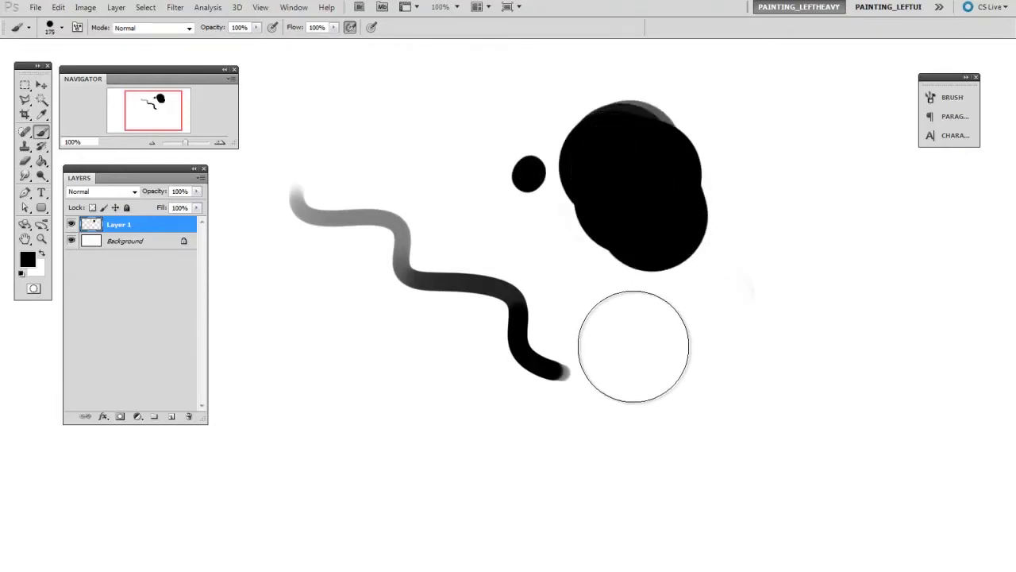
Set the foreground colour to red eb3333 and paint a wavy stroke right of the blob
{"action": "key", "text": "e"}
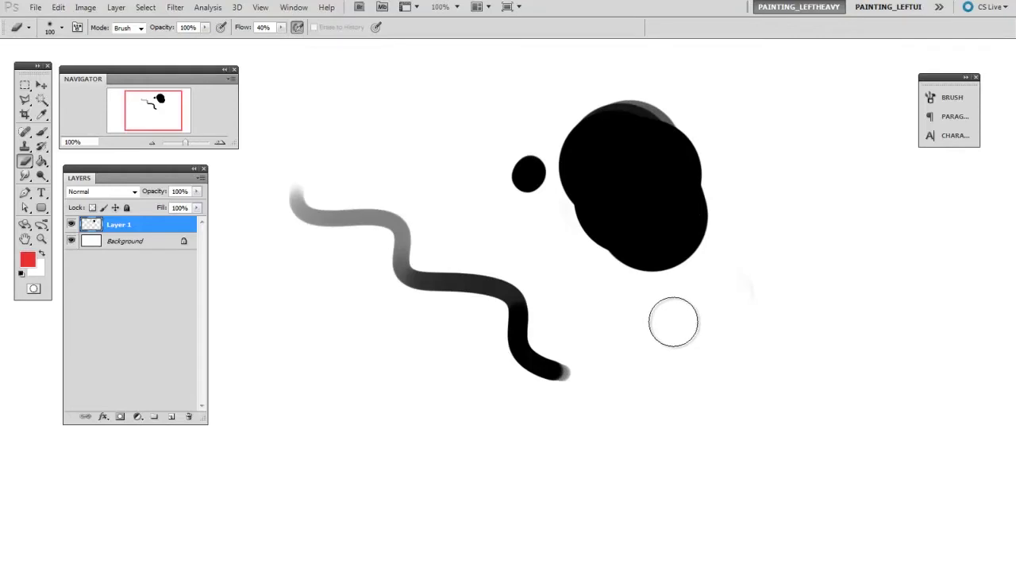
{"action": "key", "text": "F9"}
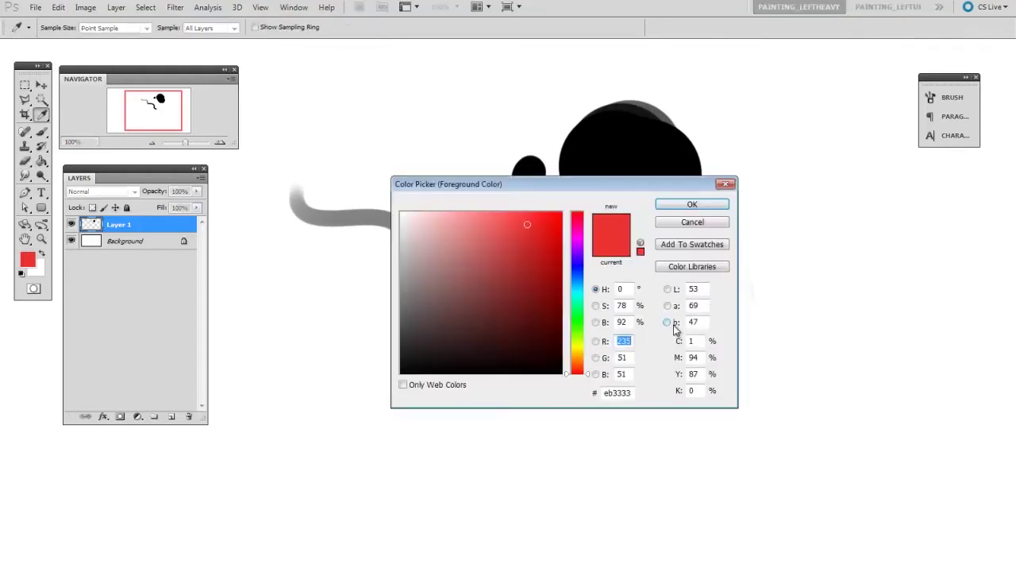
{"action": "left_click", "coordinate": [692, 204]}
{"action": "key", "text": "b"}
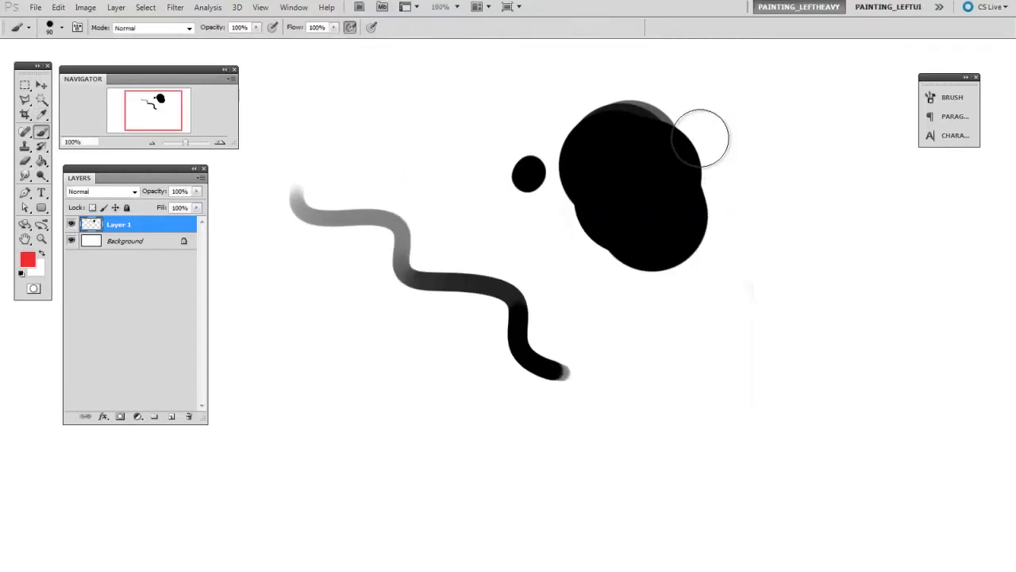
{"action": "left_click_drag", "start_coordinate": [693, 125], "coordinate": [719, 295]}
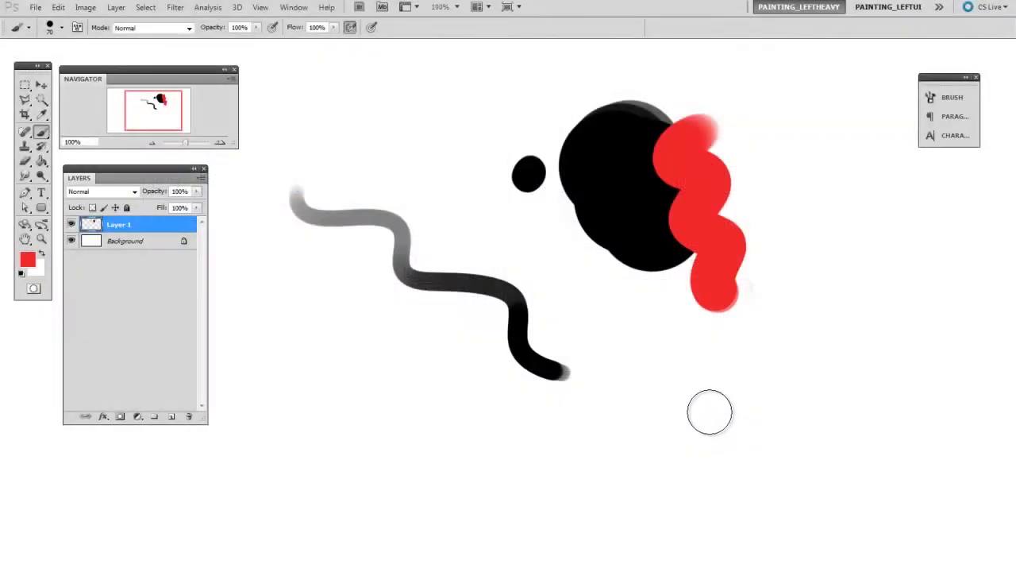
On a new Layer 2, paint a red stroke over the black blob's left side
{"action": "key", "text": "ctrl+shift+alt+n"}
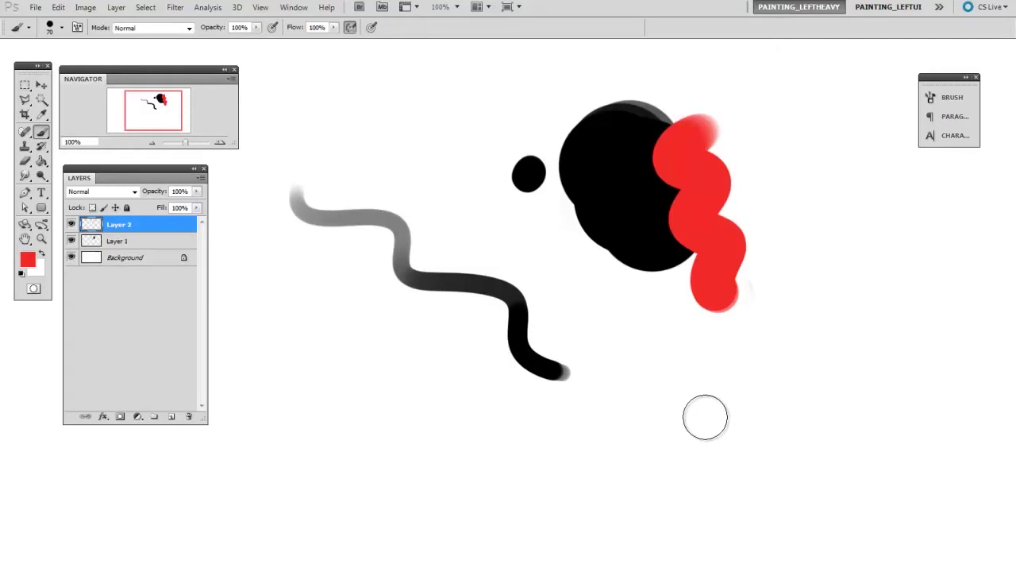
{"action": "mouse_move", "coordinate": [787, 138]}
{"action": "left_mouse_down"}
{"action": "mouse_move", "coordinate": [825, 348]}
{"action": "mouse_move", "coordinate": [557, 341]}
{"action": "mouse_move", "coordinate": [726, 377]}
{"action": "mouse_move", "coordinate": [531, 343]}
{"action": "mouse_move", "coordinate": [613, 331]}
{"action": "mouse_move", "coordinate": [595, 336]}
{"action": "mouse_move", "coordinate": [579, 290]}
{"action": "mouse_move", "coordinate": [640, 238]}
{"action": "mouse_move", "coordinate": [658, 317]}
{"action": "left_mouse_up"}
{"action": "left_click", "coordinate": [41, 84]}
Fade the red stroke's lower end with a 300 eraser, then add a Multiply-mode Layer 3
{"action": "key", "text": "e"}
{"action": "key", "text": "bracketright"}
{"action": "key", "text": "bracketright"}
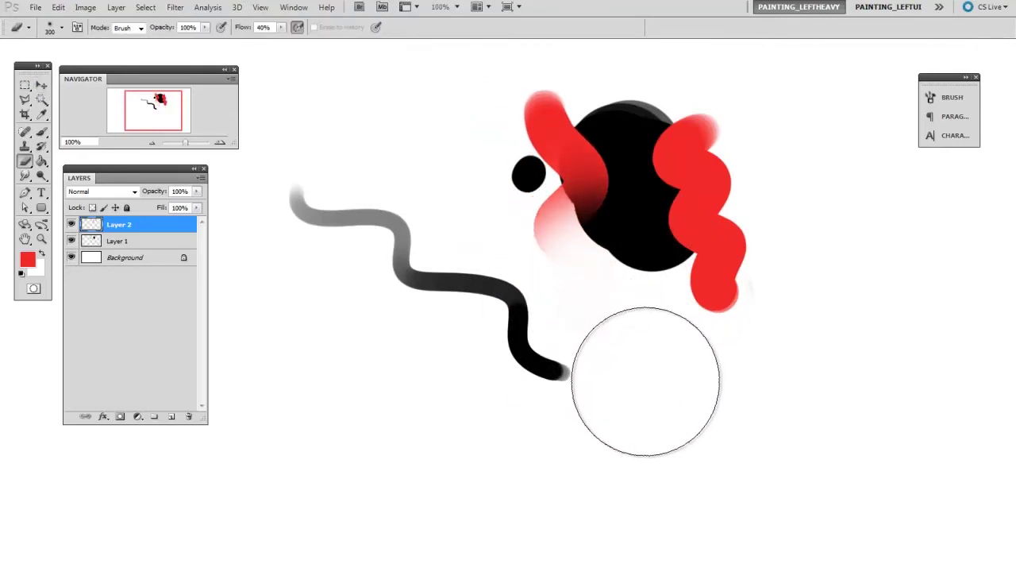
{"action": "key", "text": "ctrl+shift+alt+n"}
{"action": "key", "text": "shift+alt+m"}
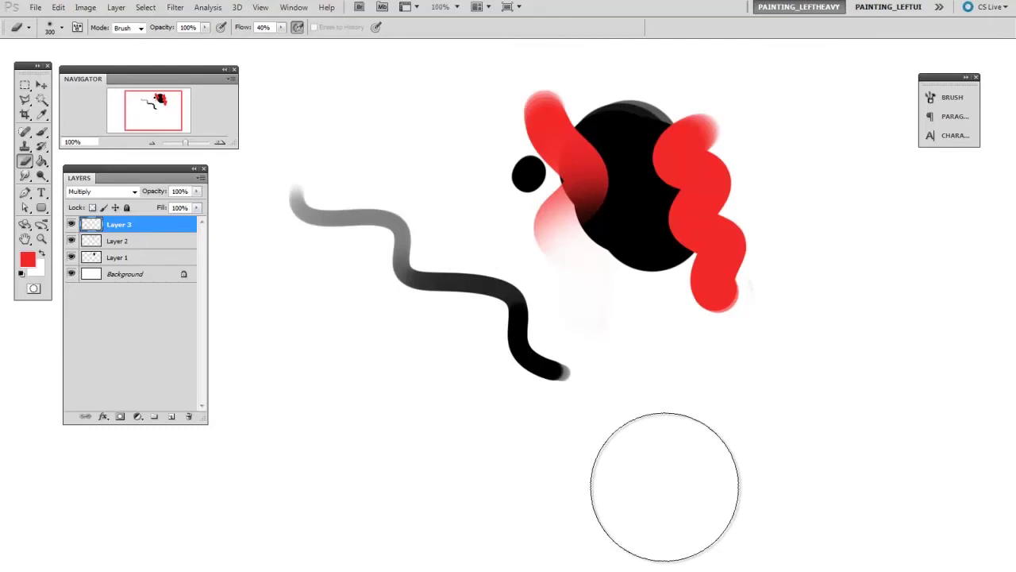
Paint a large red wash over the blob on Layer 3, then delete Layer 3 to discard it
{"action": "key", "text": "b"}
{"action": "mouse_move", "coordinate": [526, 236]}
{"action": "left_mouse_down"}
{"action": "mouse_move", "coordinate": [556, 249]}
{"action": "mouse_move", "coordinate": [526, 267]}
{"action": "mouse_move", "coordinate": [697, 313]}
{"action": "mouse_move", "coordinate": [652, 185]}
{"action": "mouse_move", "coordinate": [527, 324]}
{"action": "left_mouse_up"}
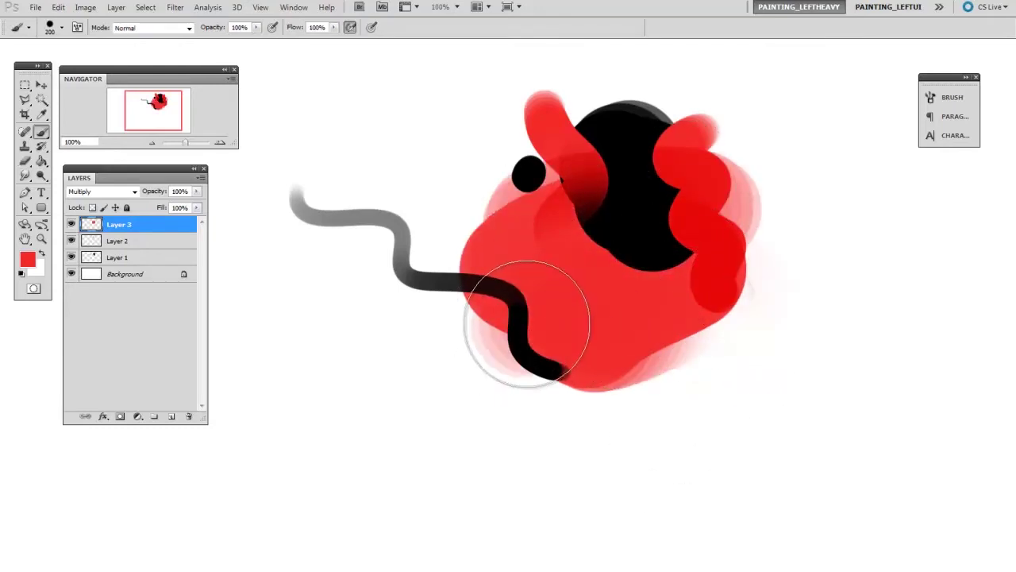
{"action": "left_click_drag", "start_coordinate": [191, 228], "coordinate": [188, 416]}
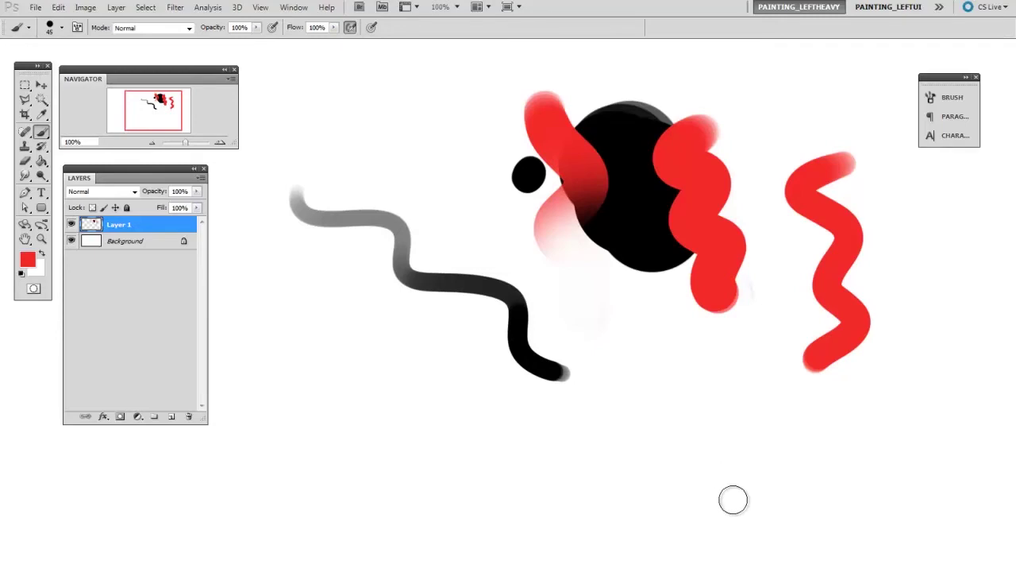
{"action": "scroll", "coordinate": [653, 370], "scroll_direction": "up", "scroll_amount": 3}
{"action": "scroll", "coordinate": [661, 363], "scroll_direction": "down", "scroll_amount": 3}
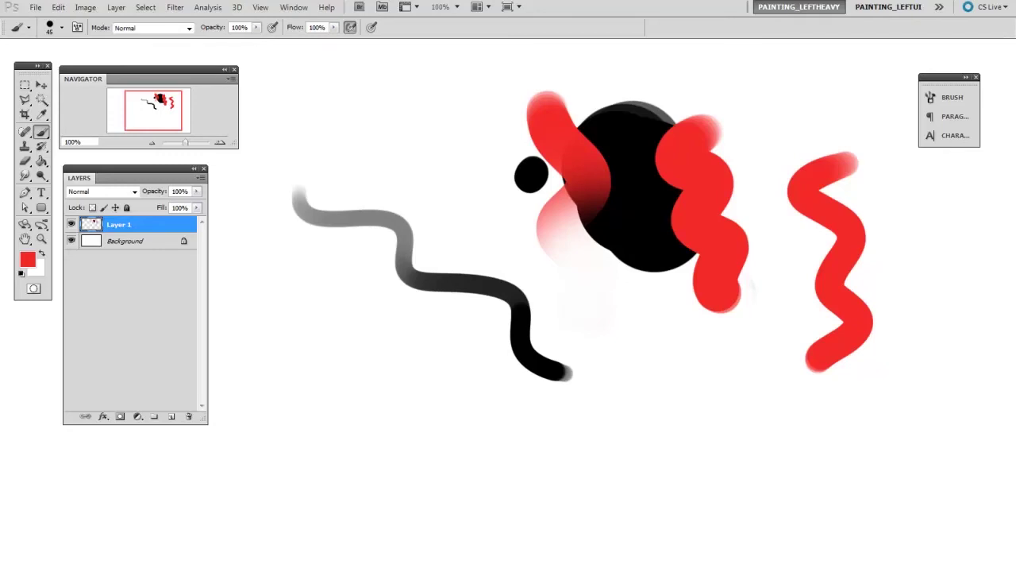
{"action": "left_click", "coordinate": [59, 8]}
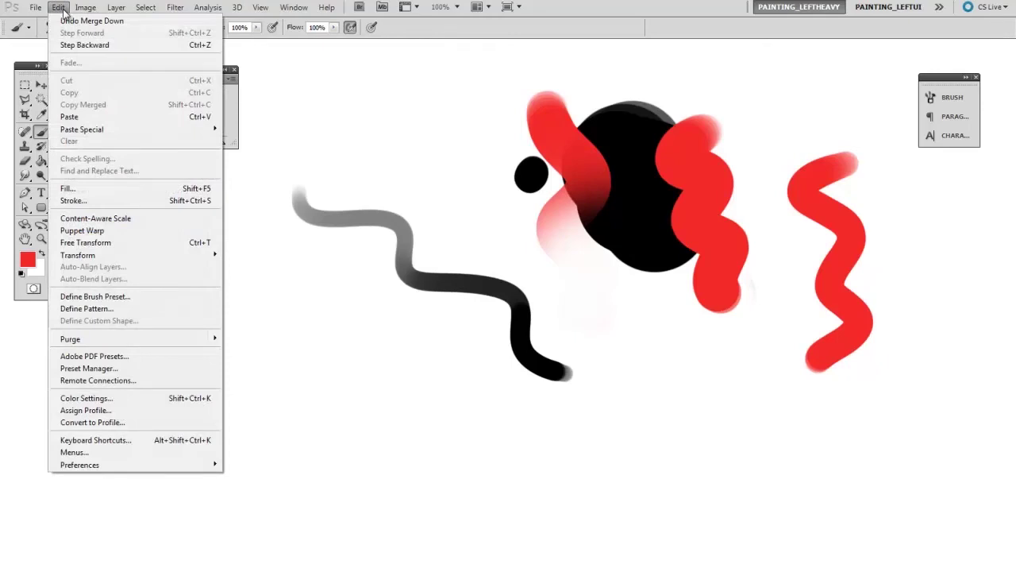
{"action": "left_click", "coordinate": [206, 440]}
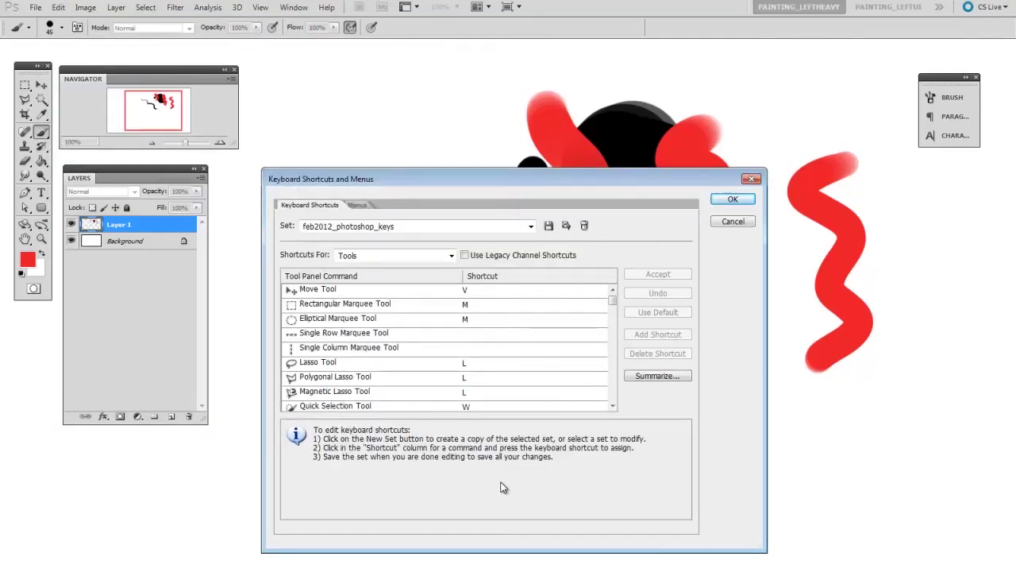
{"action": "left_click", "coordinate": [746, 183]}
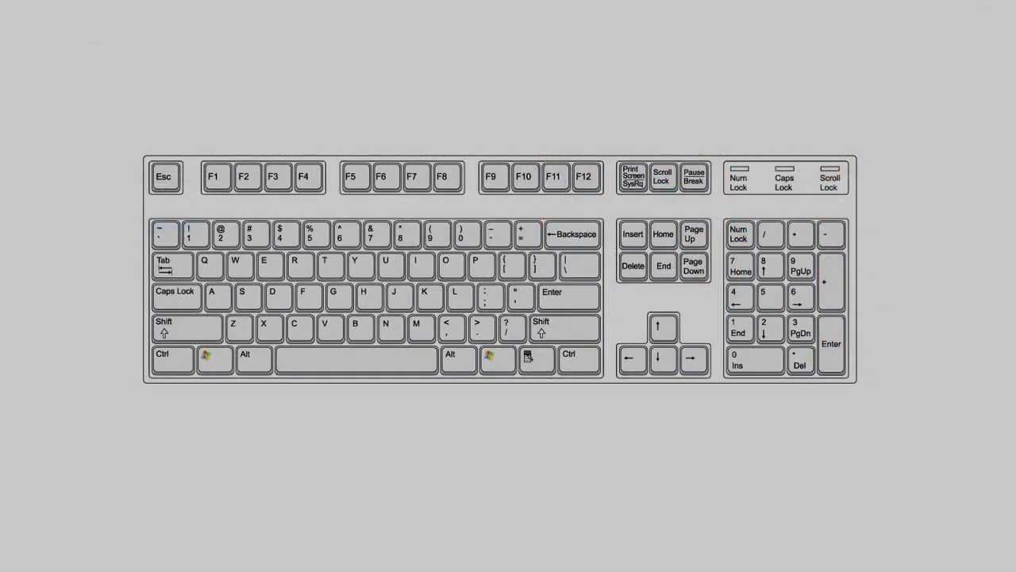